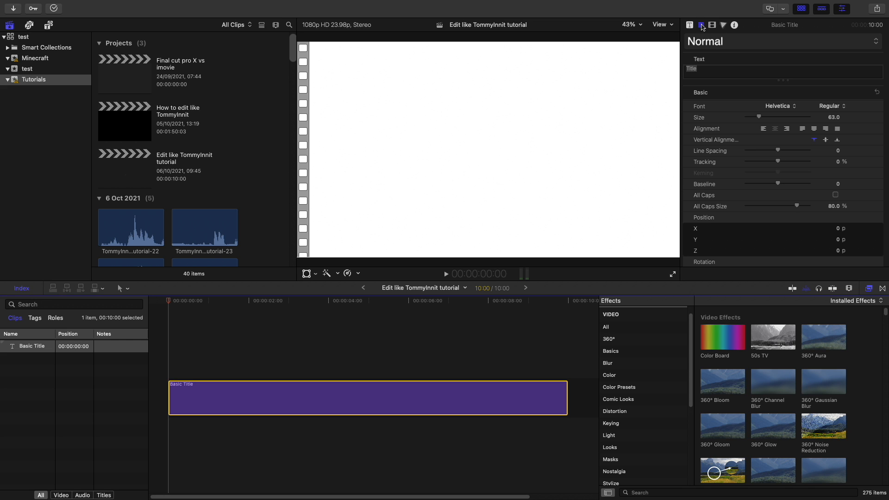
Step: Change the title text's face colour to black from the Apple colour palette
click(709, 73)
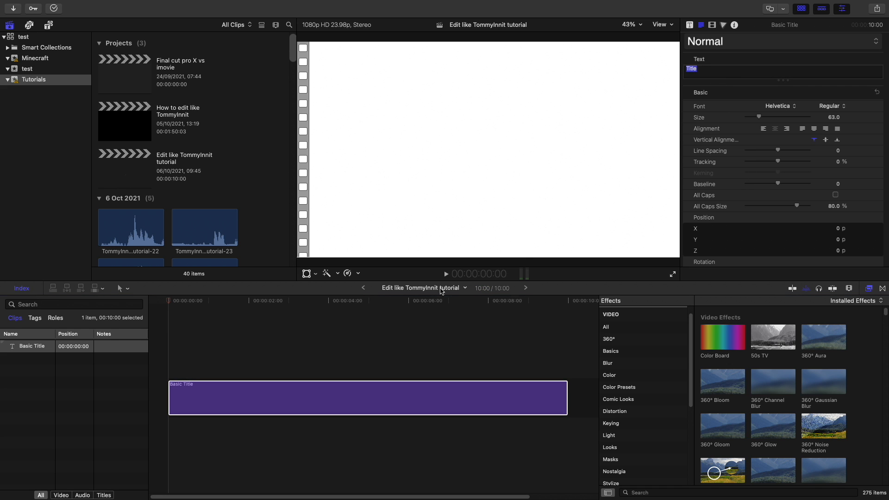
scroll(808, 154, down, 10)
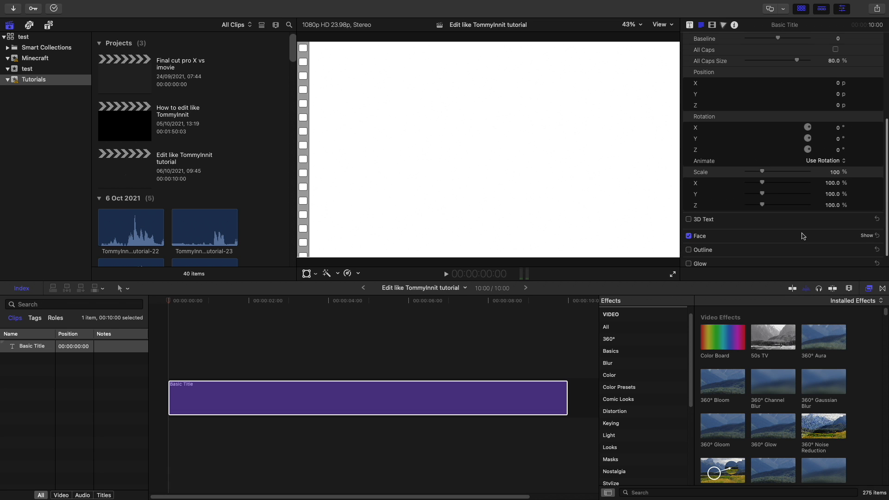
click(865, 233)
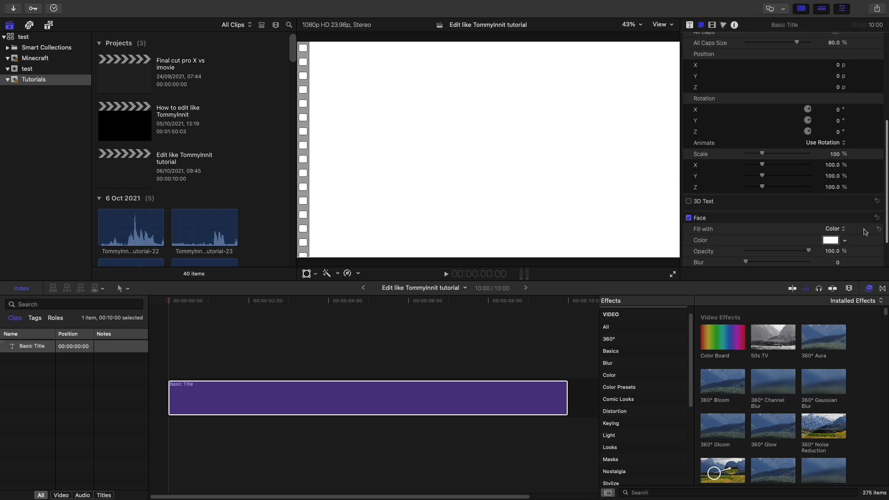
click(830, 222)
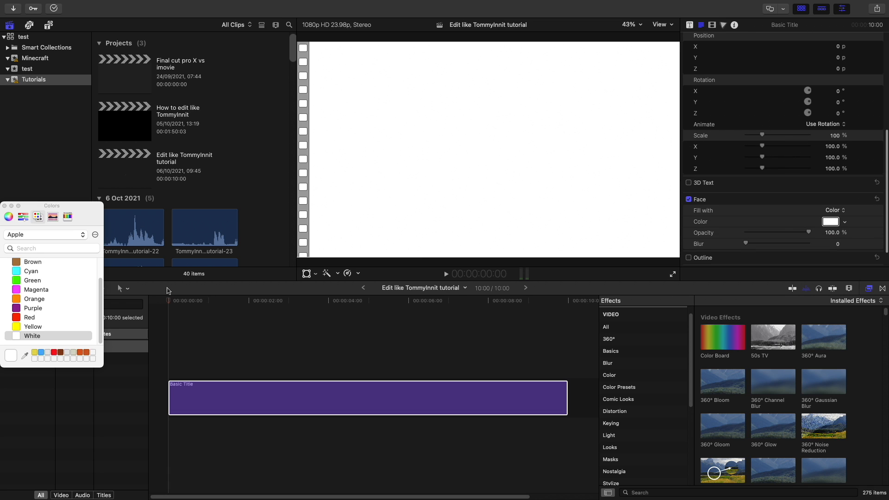
scroll(45, 274, up, 3)
click(44, 268)
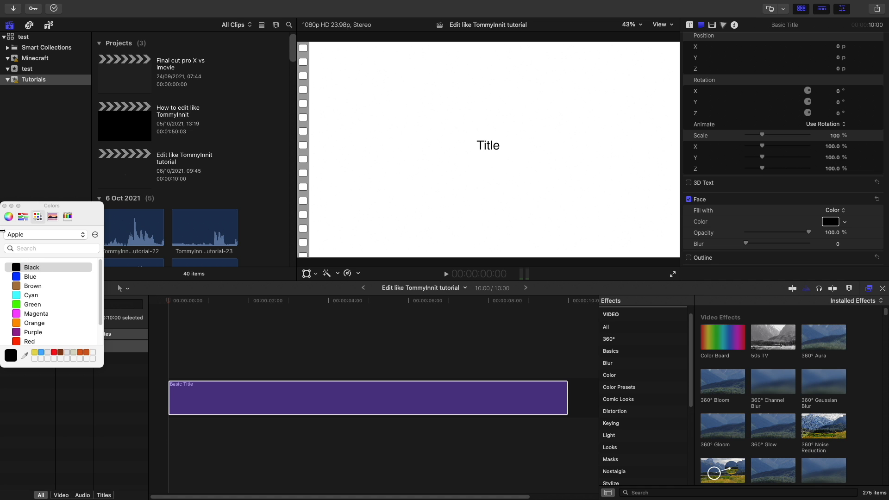
click(4, 206)
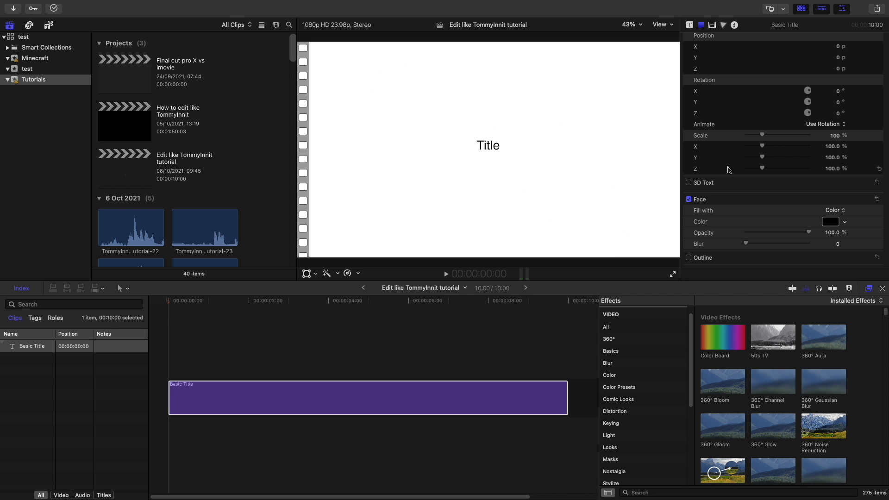
Step: Set the title's font to Dosis in the ExtraBold style
scroll(736, 162, up, 5)
scroll(807, 145, up, 3)
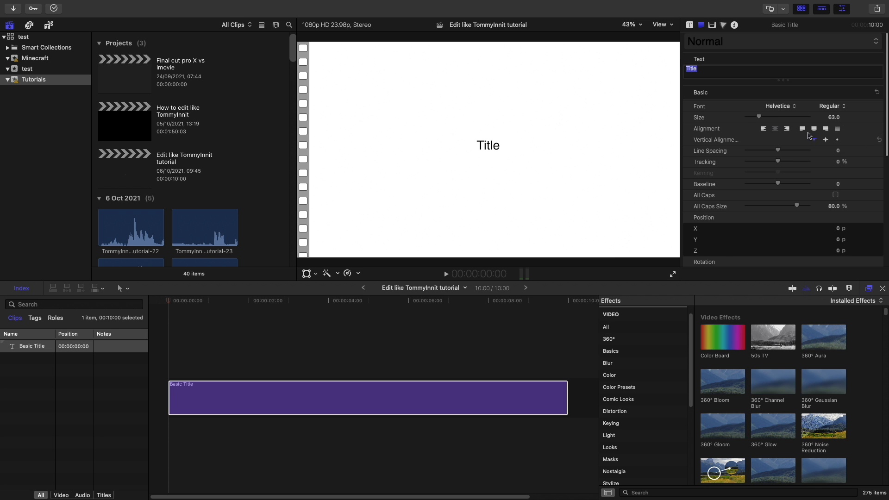
click(780, 106)
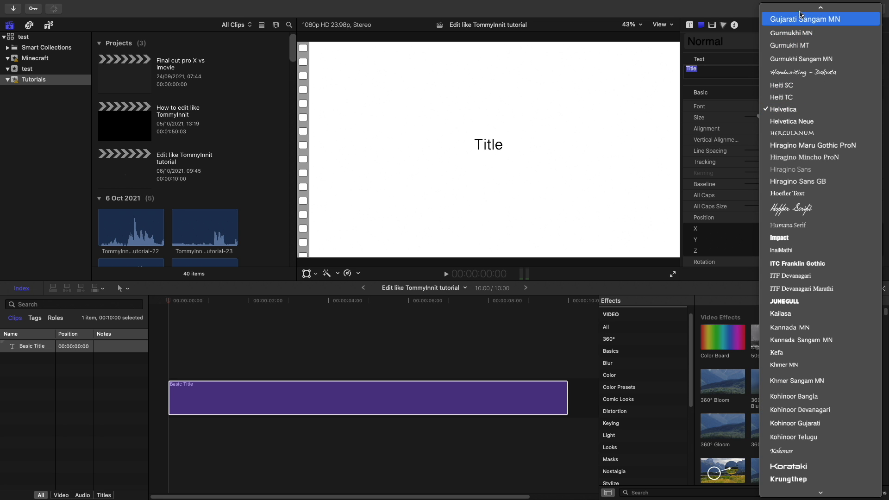
mouse_move(803, 9)
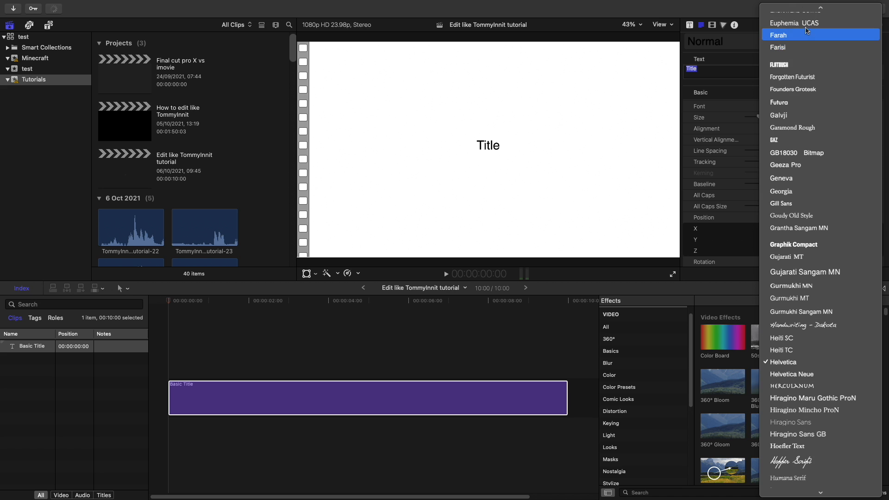
scroll(806, 31, up, 5)
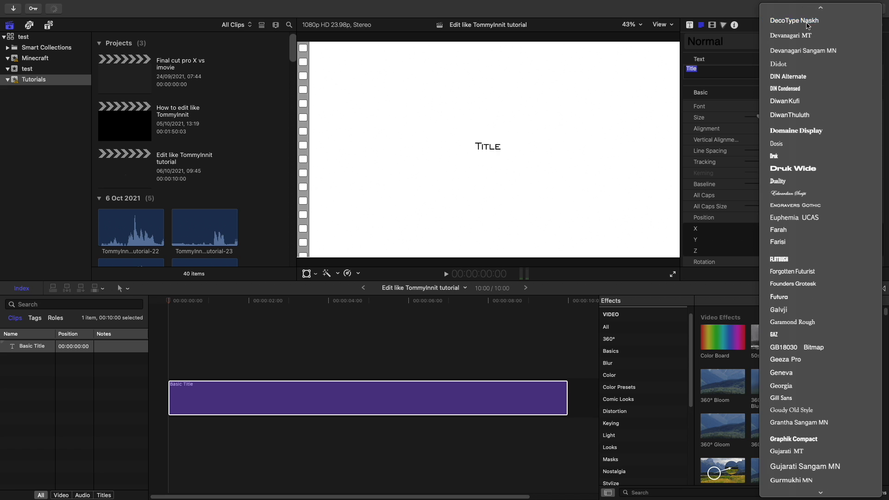
click(792, 144)
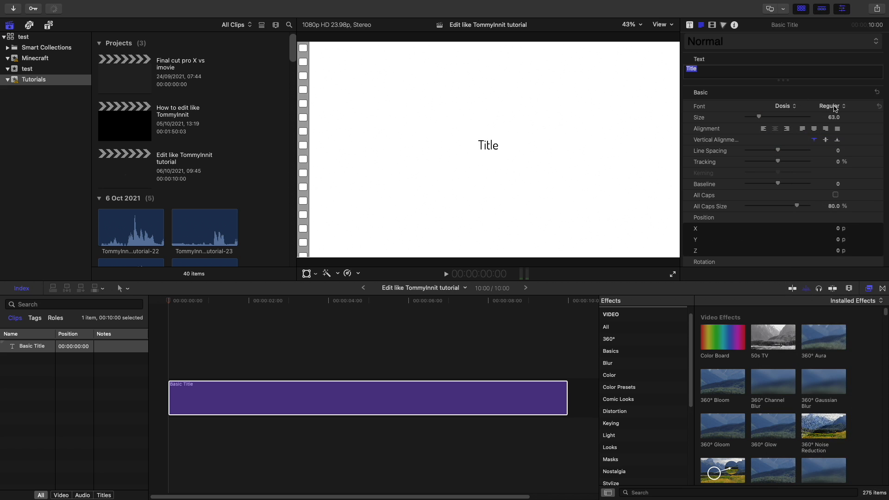
click(834, 107)
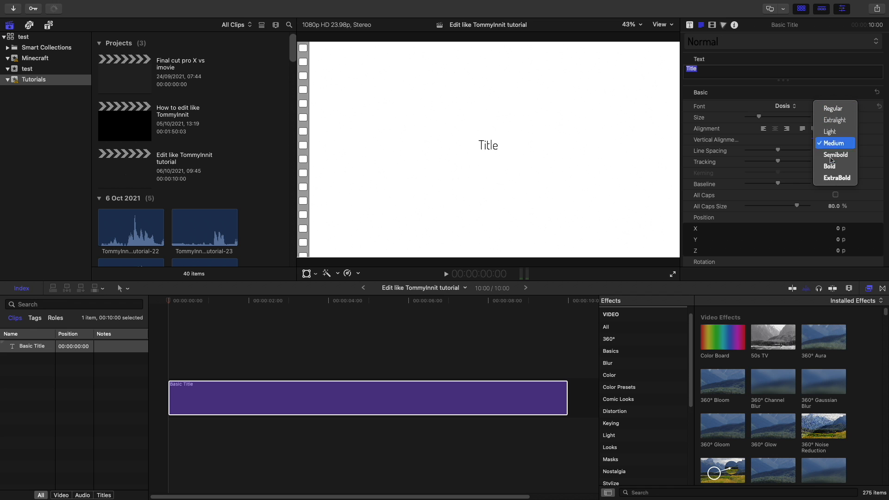
click(834, 181)
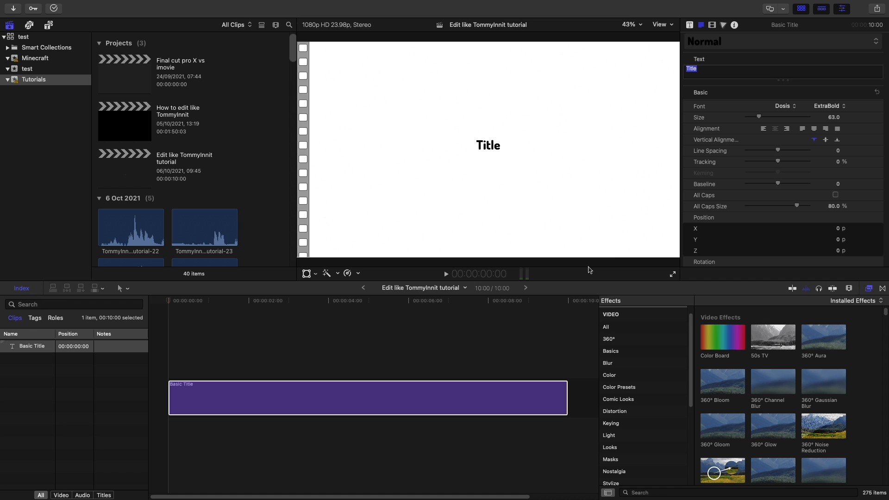
Step: Enable the title's outline and set the outline width to 5.0
scroll(789, 206, down, 5)
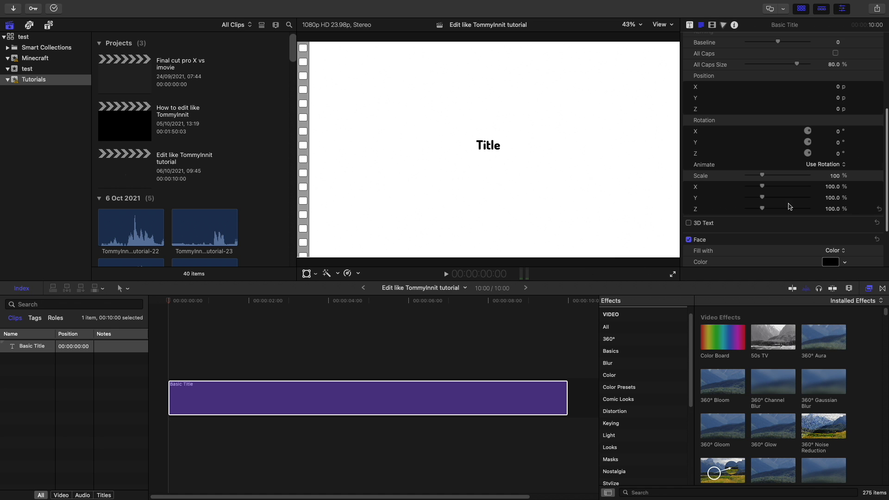
scroll(764, 205, down, 2)
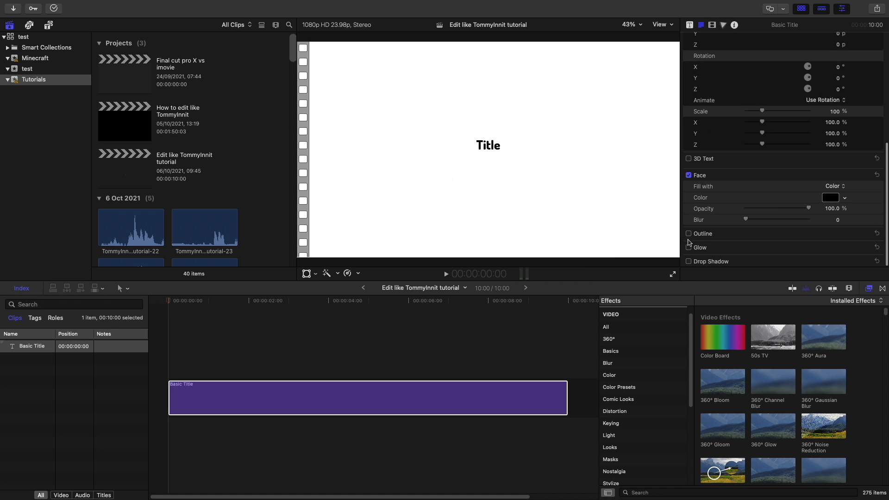
click(688, 234)
click(866, 234)
scroll(754, 259, down, 2)
drag(750, 261, 766, 258)
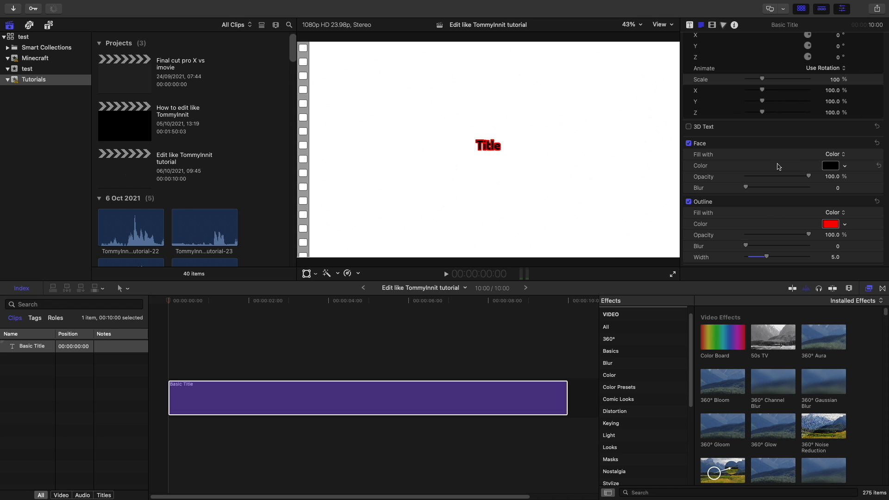
Step: Set the title text's face colour to white, keeping the outline as it is
click(835, 167)
scroll(42, 317, down, 1)
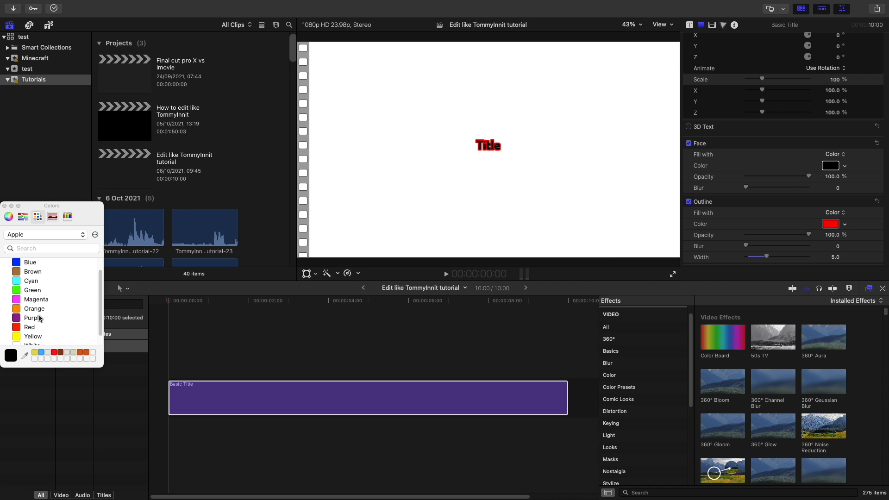
click(33, 343)
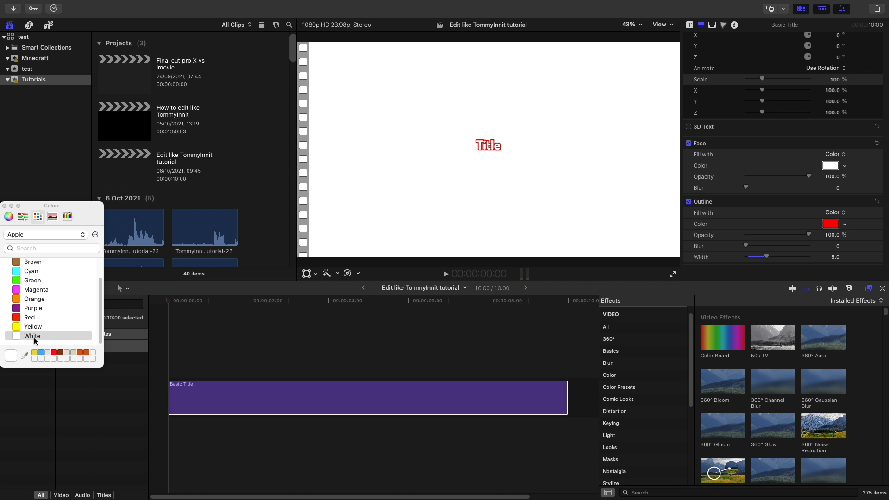
click(5, 206)
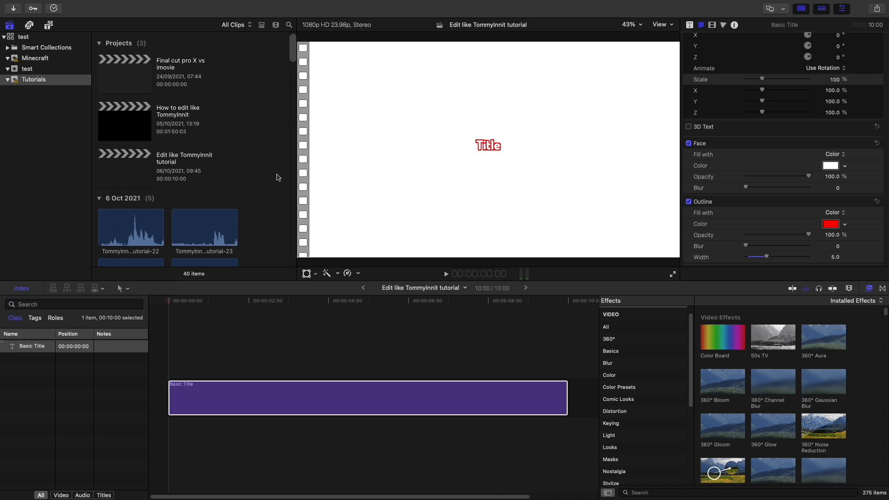
Step: Enlarge the title clip by setting its overall transform scale to 180%
click(712, 26)
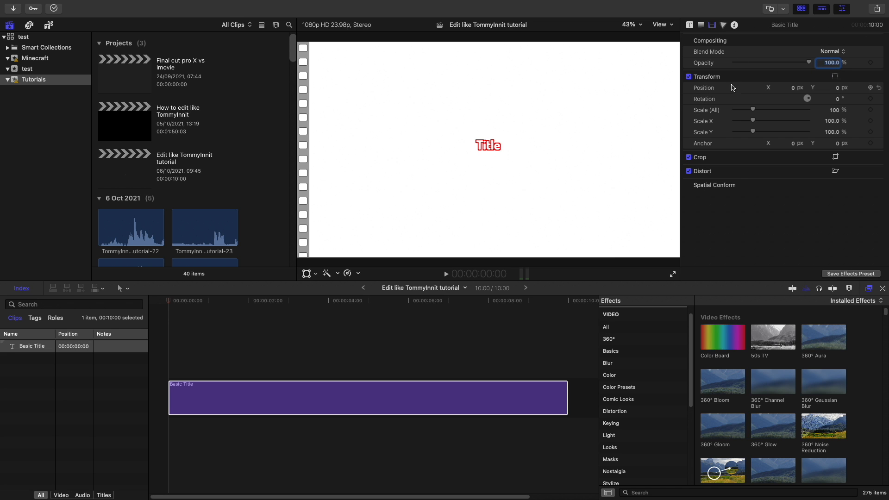
drag(752, 109, 770, 112)
click(838, 112)
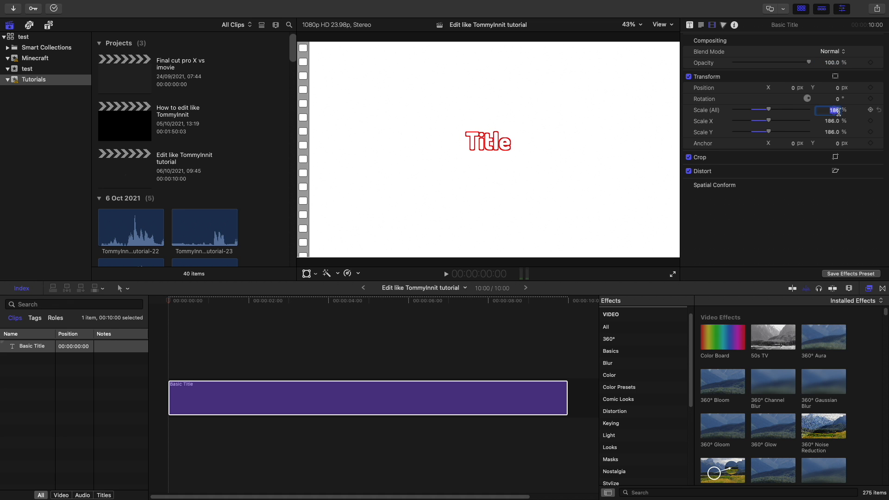
text(18)
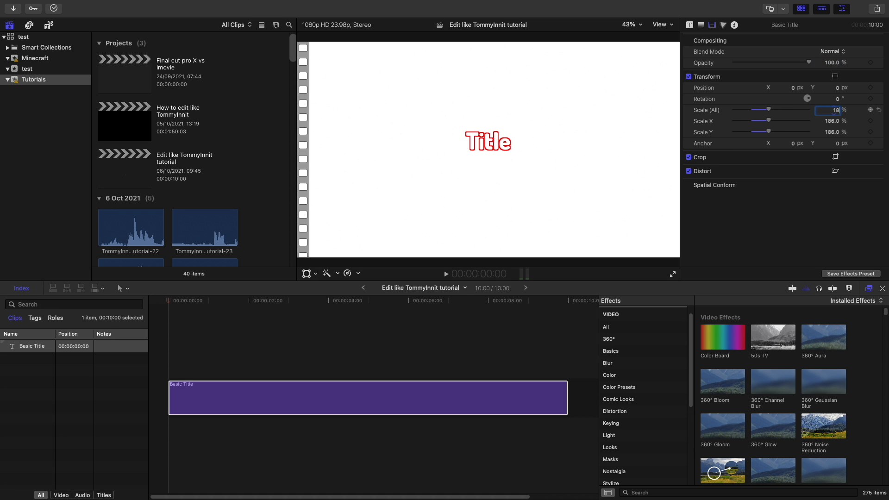
text(0)
key(Return)
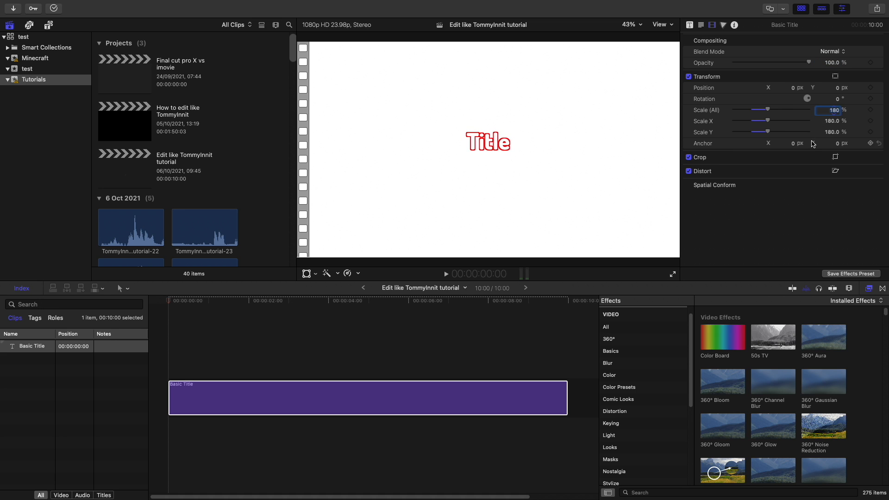
Step: Set the title text's letter tracking to 2%
click(700, 24)
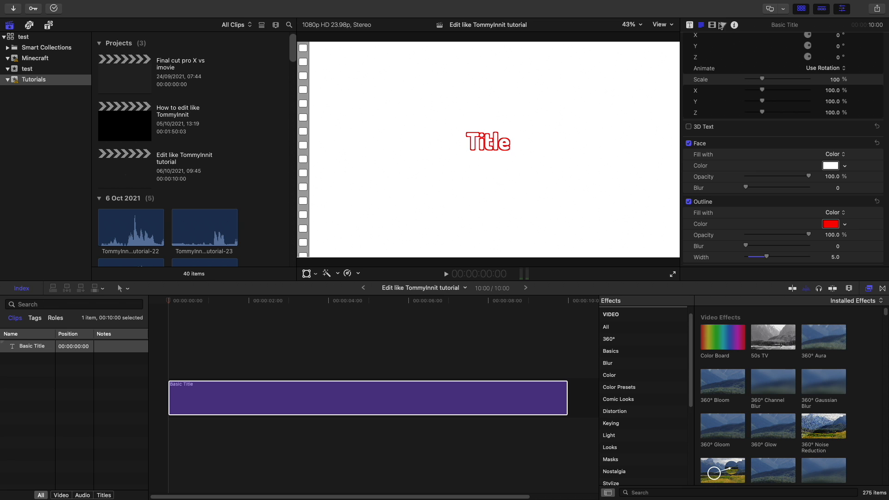
scroll(712, 51, up, 4)
scroll(702, 37, up, 5)
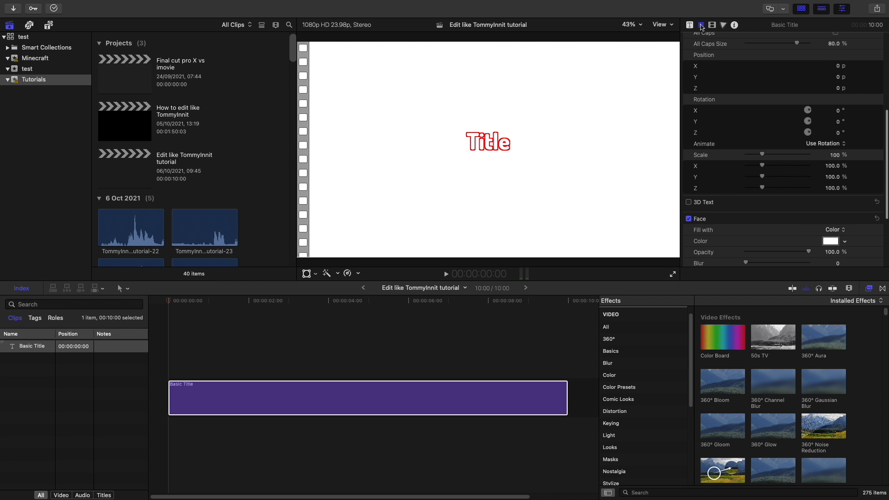
scroll(745, 81, up, 7)
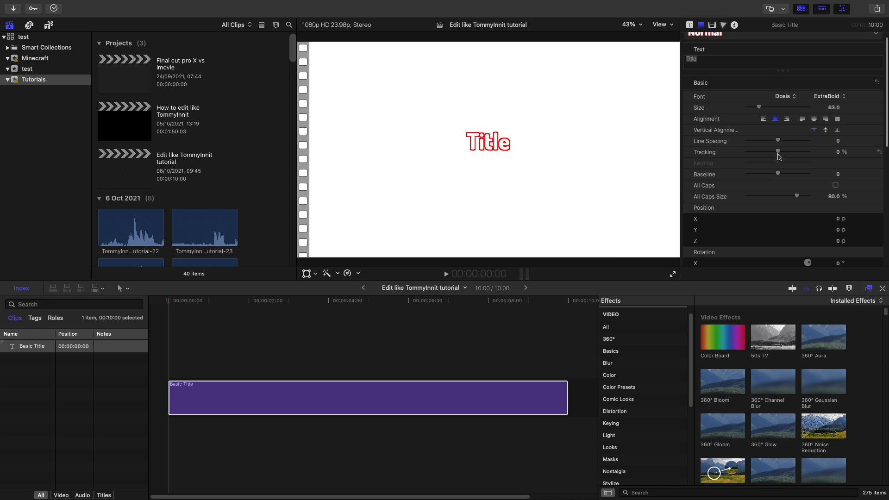
drag(781, 154, 782, 152)
click(835, 152)
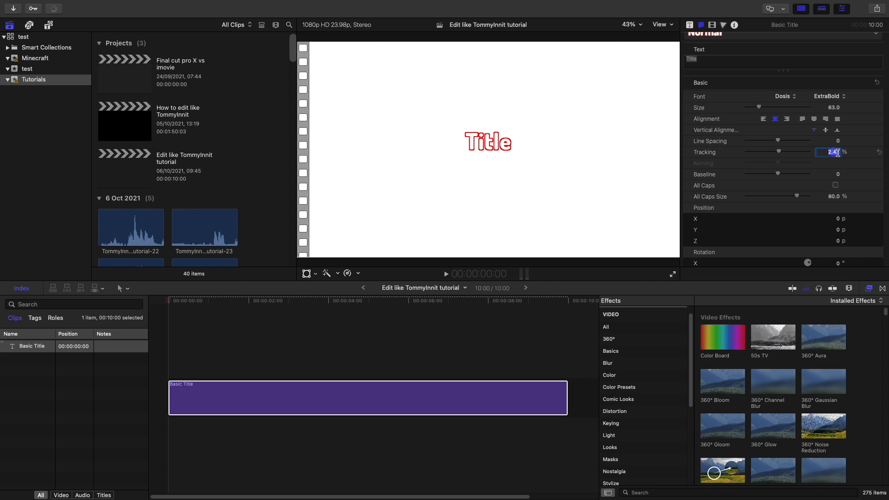
text(2)
key(Return)
Step: Add a keyframe for the title's overall scale at the very start of the clip
click(711, 26)
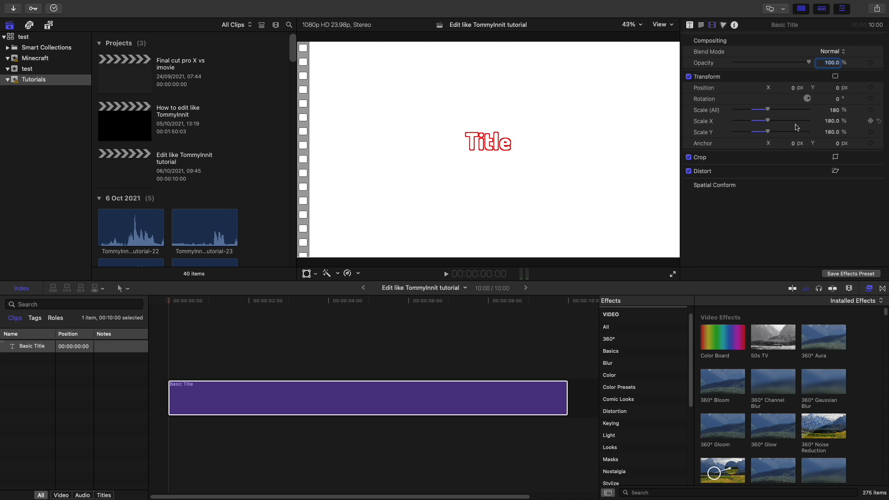
click(169, 299)
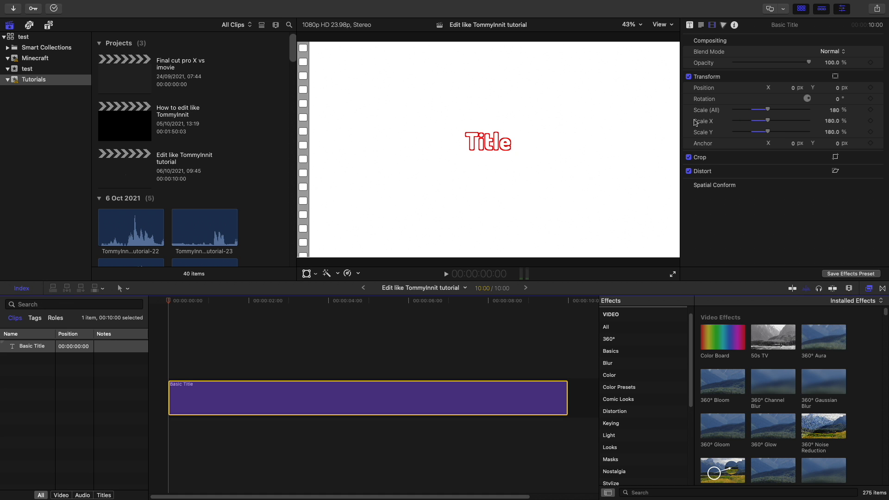
click(871, 110)
Step: Advance two frames to 00:00:00:02 and set the title's overall scale to 190% there
key(Right)
key(Right)
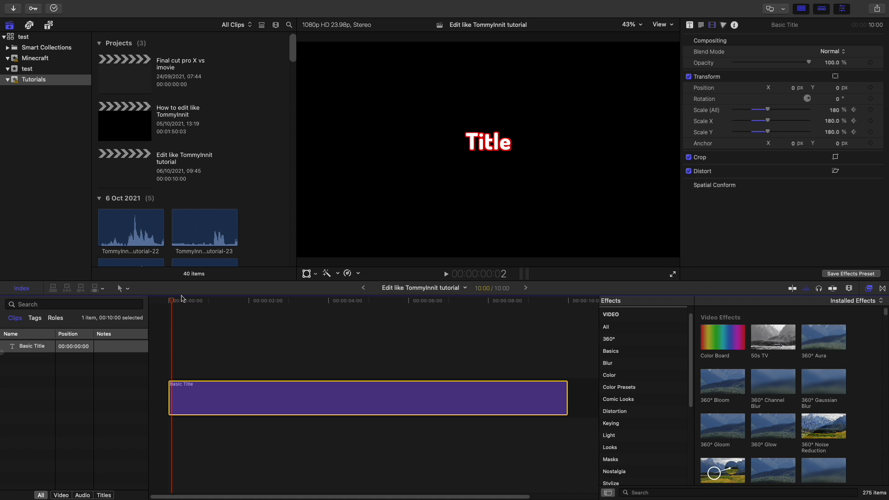
click(834, 111)
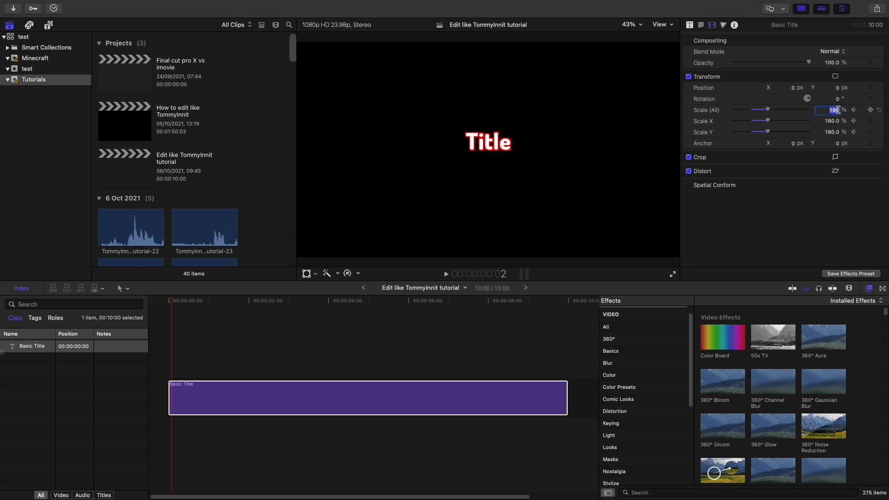
text(199)
key(Return)
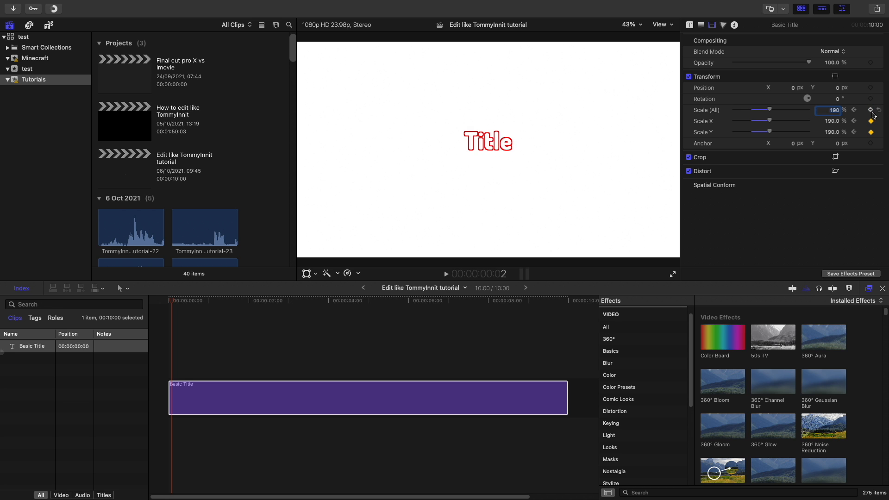
Step: Advance three frames to 00:00:00:05 and keyframe the title's overall scale at 185% there
click(181, 292)
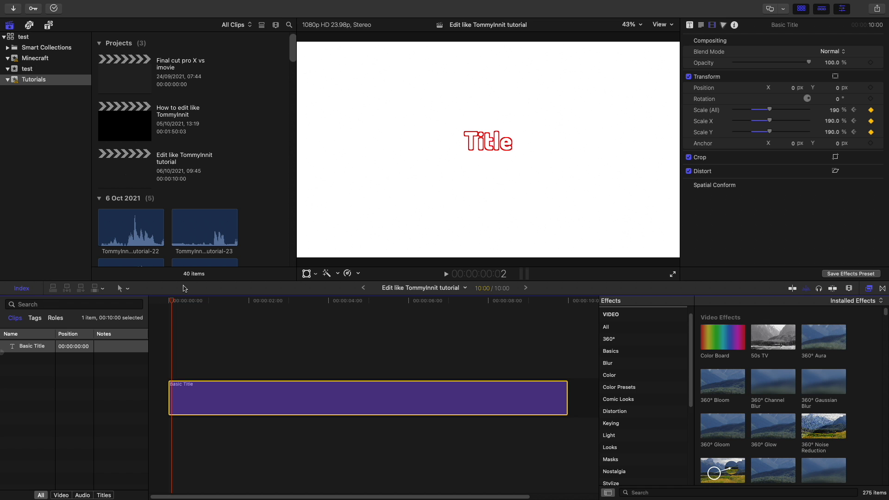
key(Right)
key(Right)
key(Right)
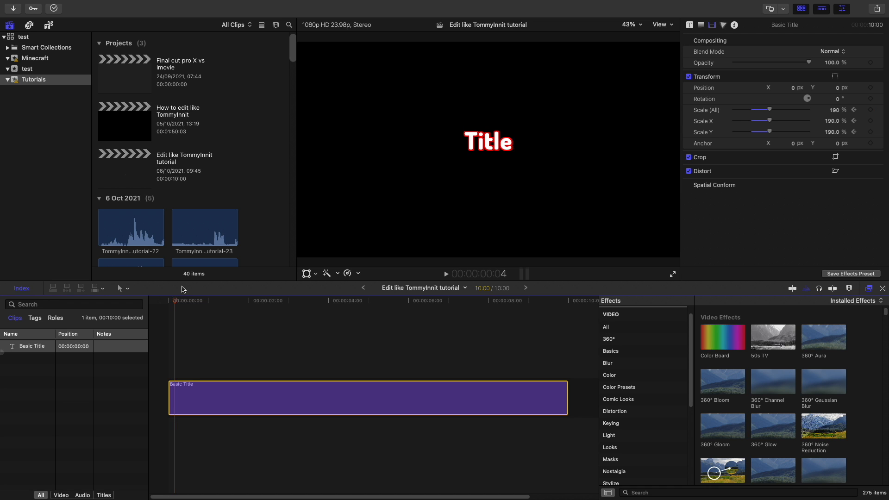
click(841, 112)
text(185)
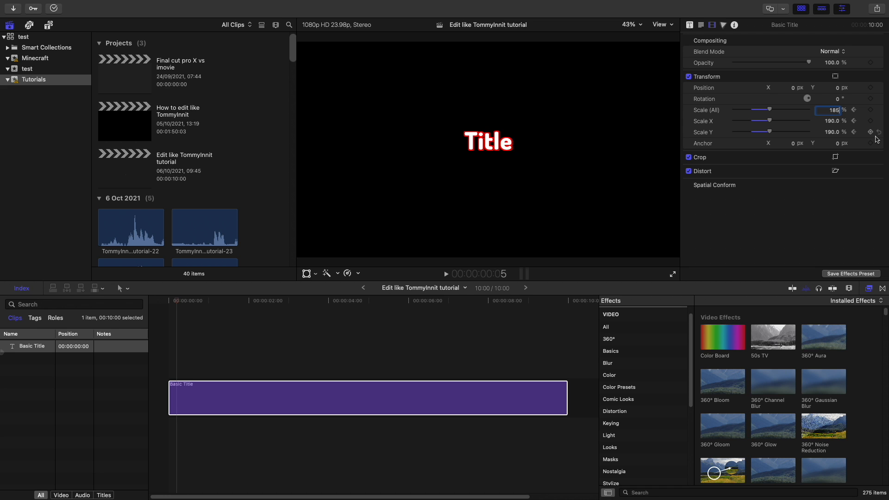
click(870, 132)
Step: Play the title's scale animation from the start of the timeline and return the playhead to the beginning
click(178, 310)
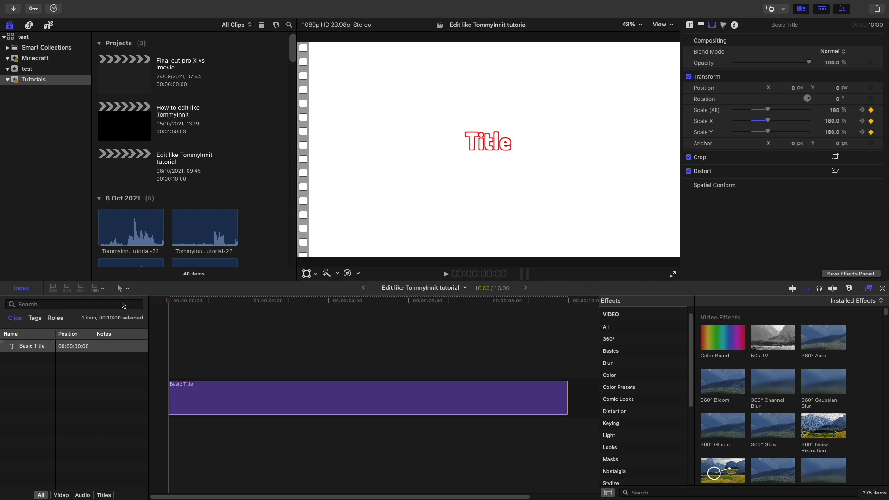
key(space)
key(Home)
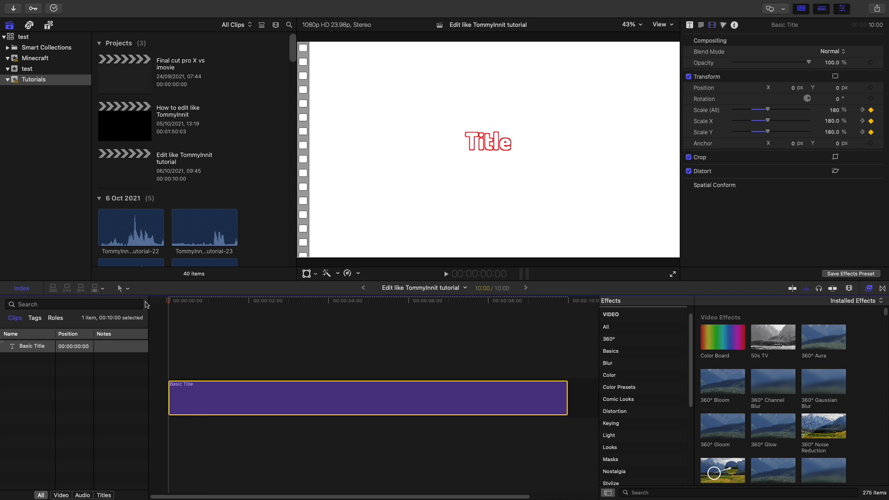
key(space)
key(space)
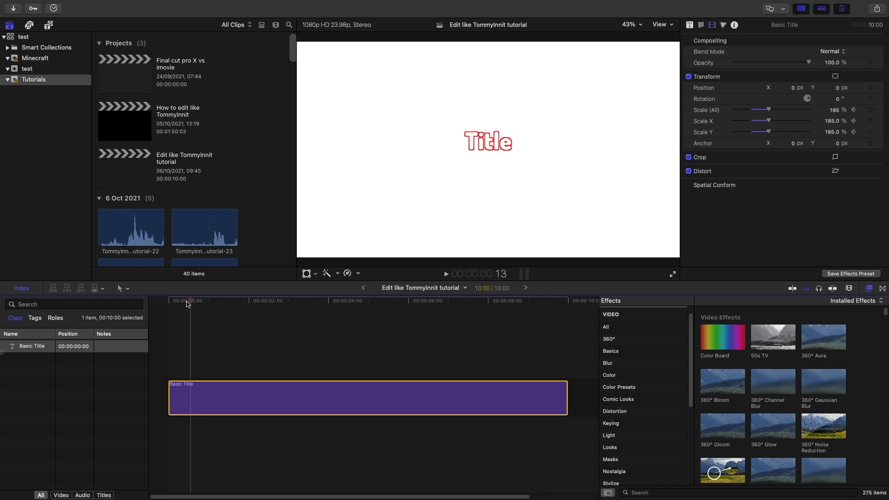
key(Home)
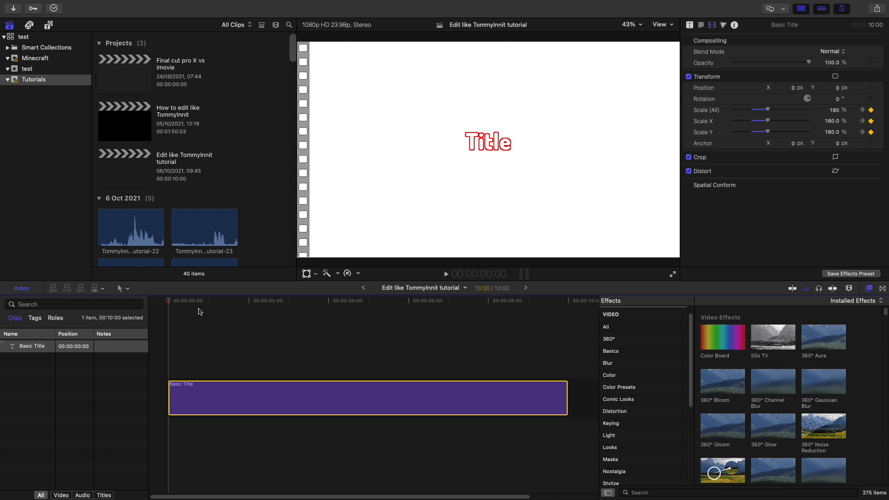
Step: Record a short voiceover named TommyInnit tutorial from the start of the timeline and play it back
key(alt+super+8)
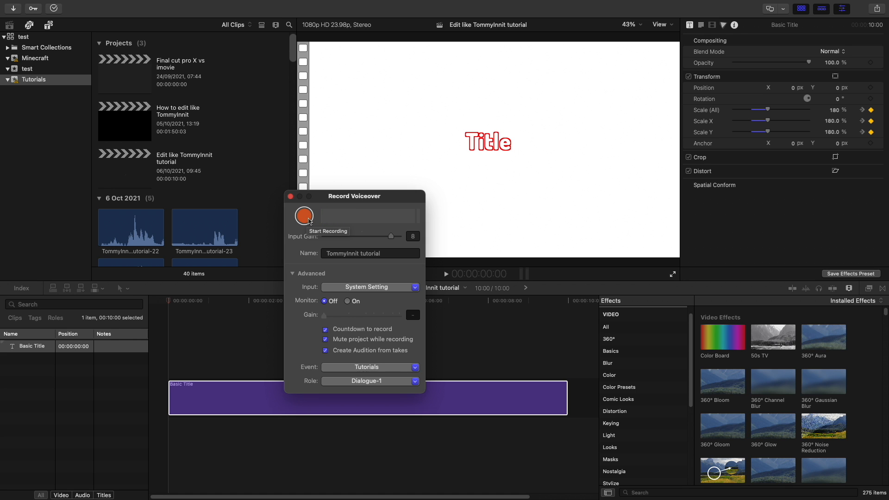
click(304, 216)
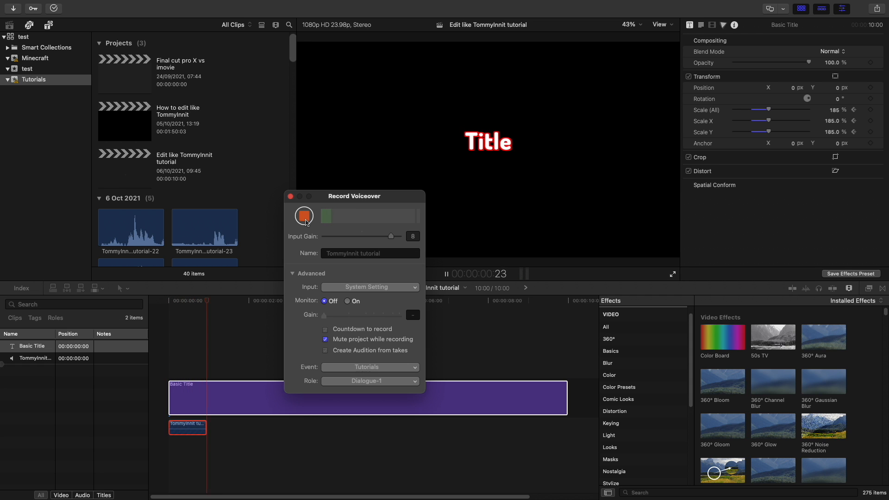
click(304, 216)
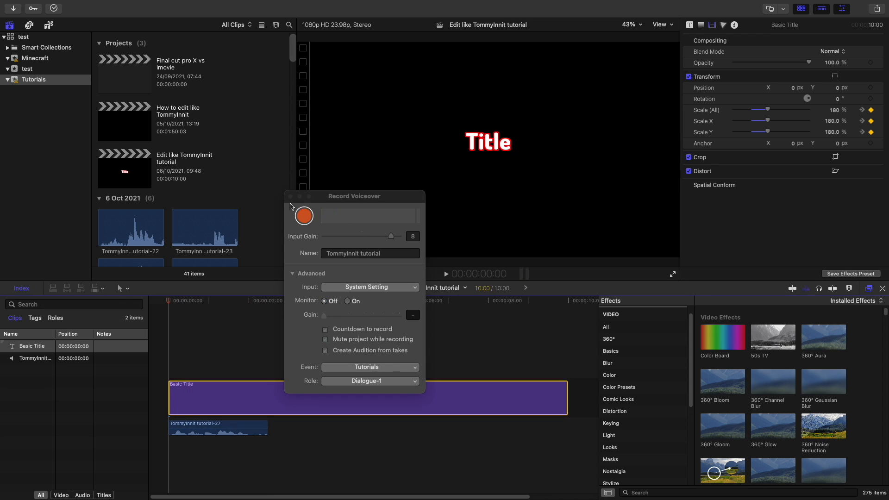
mouse_move(237, 425)
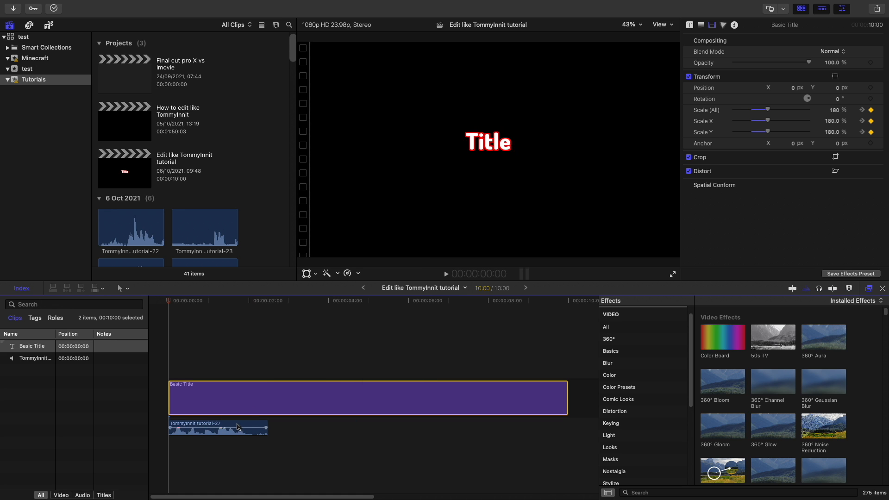
key(space)
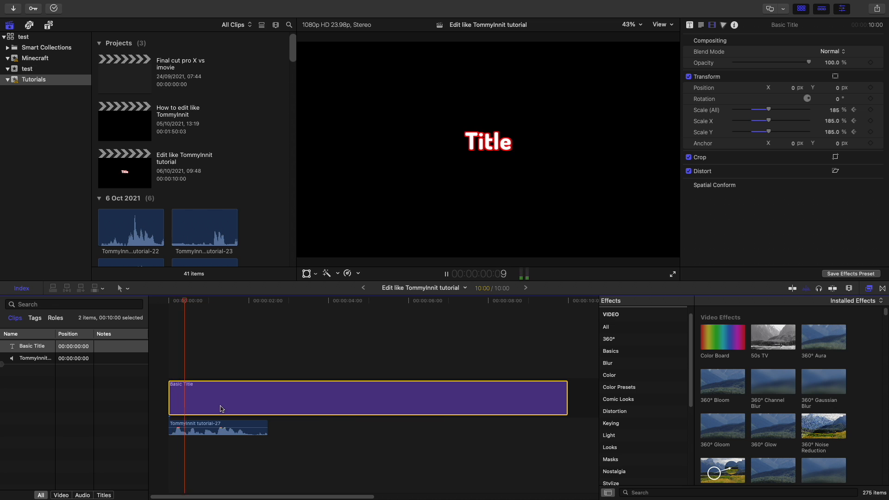
drag(268, 301, 145, 323)
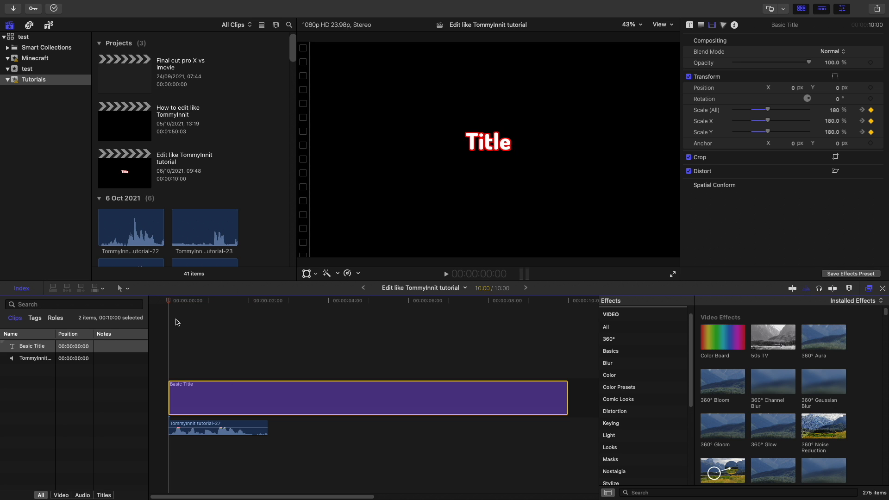
Step: Split the title at 00:00:00:09, where the voiceover's first word ends, and delete the long remainder
key(space)
key(space)
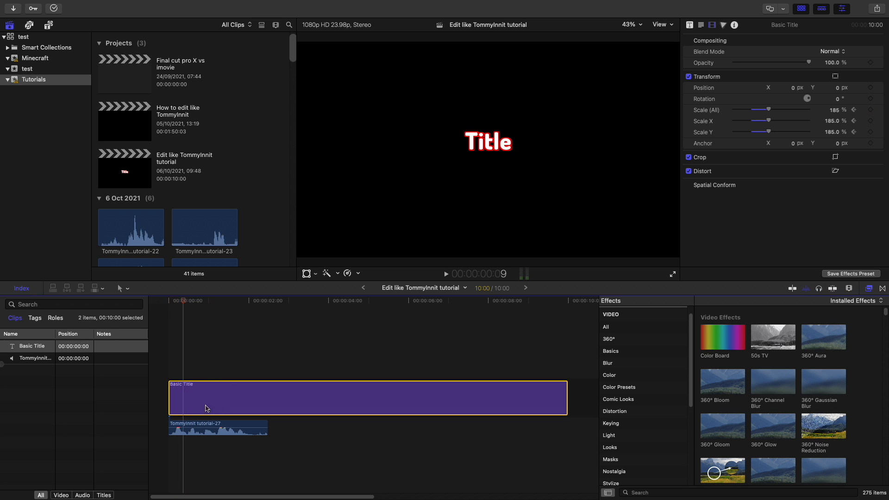
key(b)
click(183, 401)
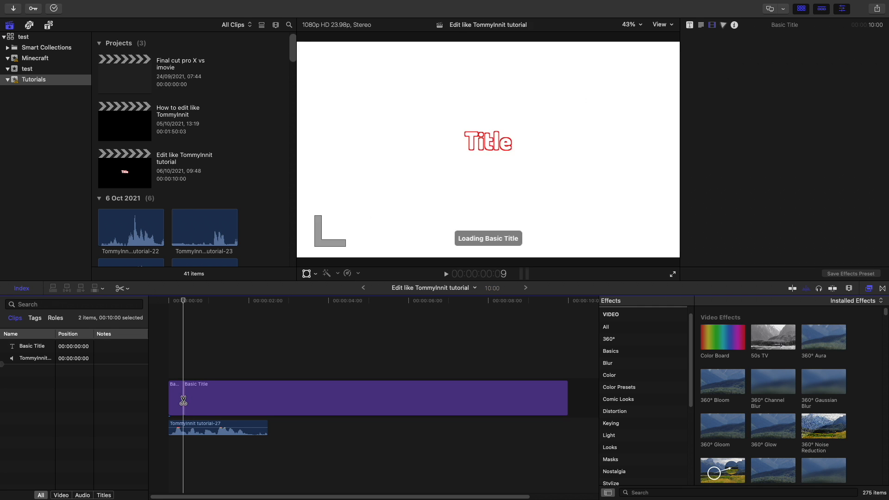
key(a)
click(215, 402)
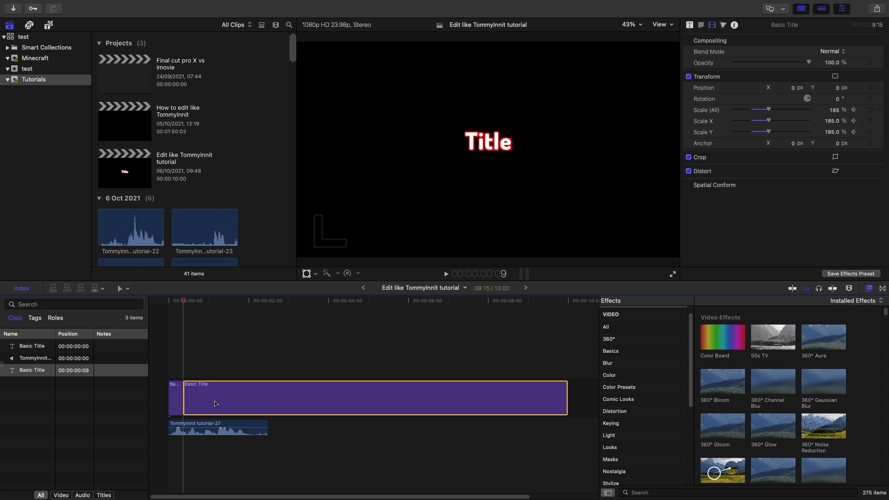
key(Delete)
Step: Add five copies of the nine-frame title in sequence and realign the voiceover with the start of the timeline
click(181, 301)
drag(180, 302, 135, 313)
click(178, 408)
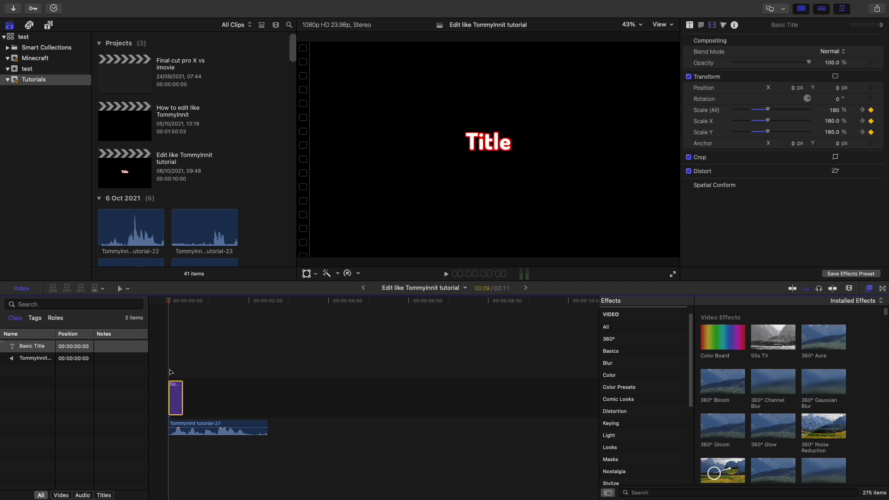
key(super+v)
key(super+v)
key(super+v)
key(super+v)
key(super+v)
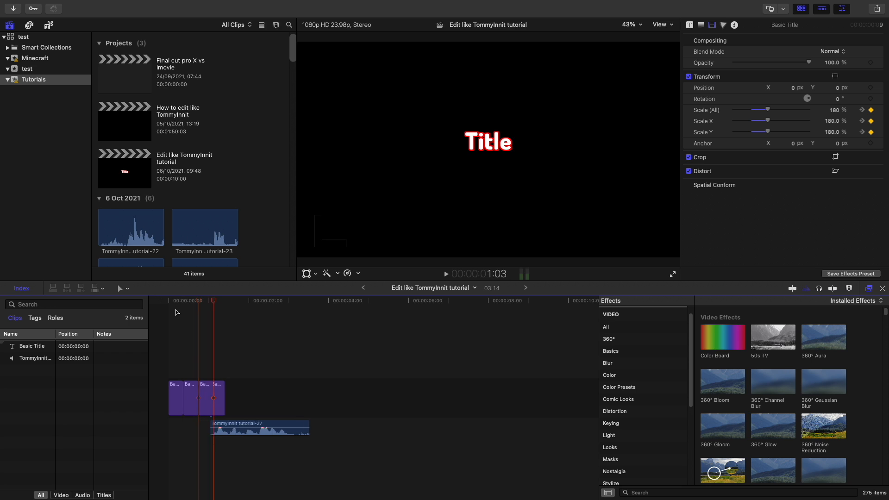
drag(288, 424, 213, 424)
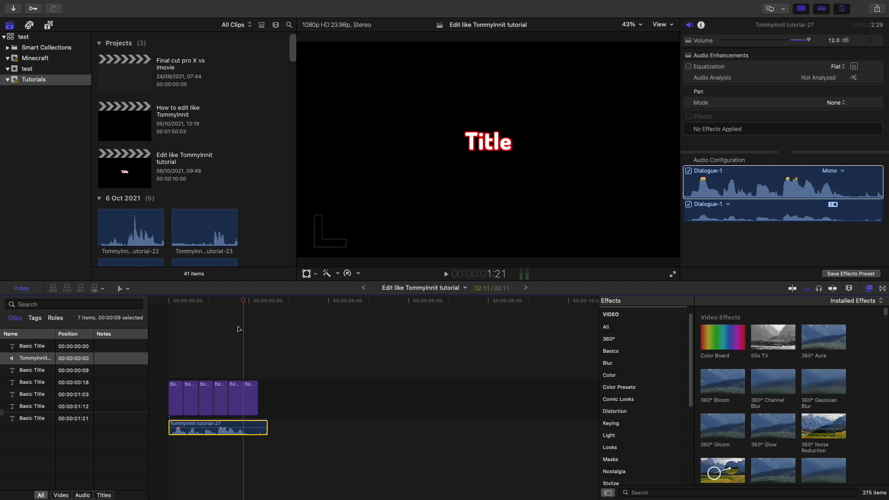
Step: Change the text of the first title clip to "This" and the second to "text"
drag(245, 304, 150, 314)
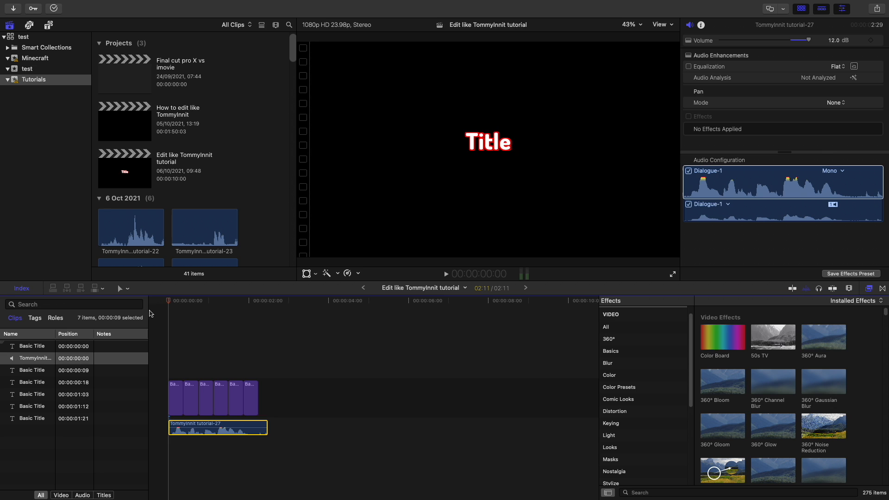
click(175, 396)
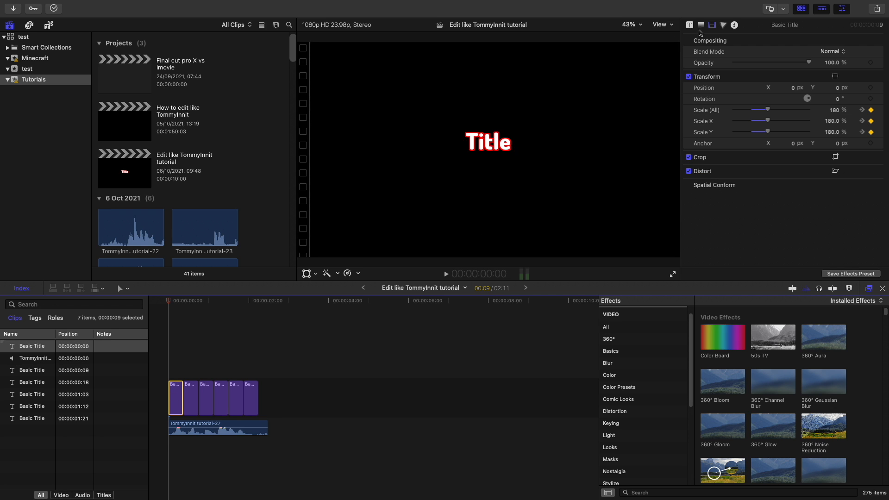
click(700, 26)
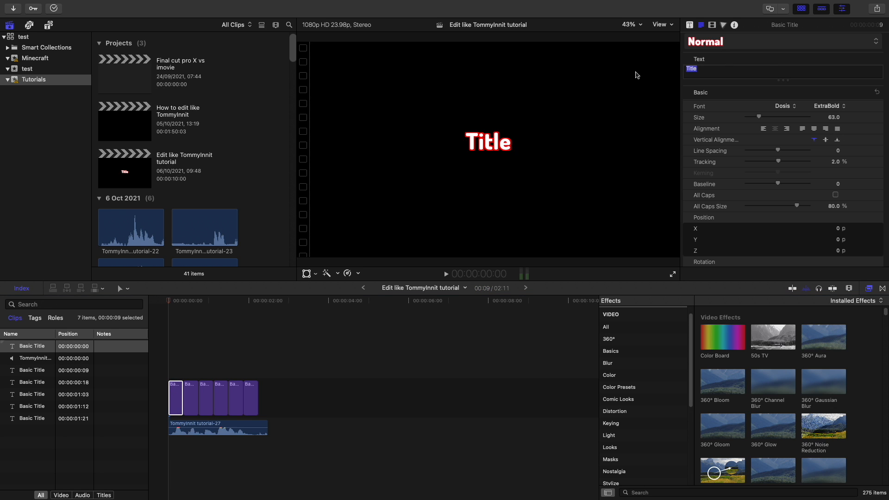
text(This)
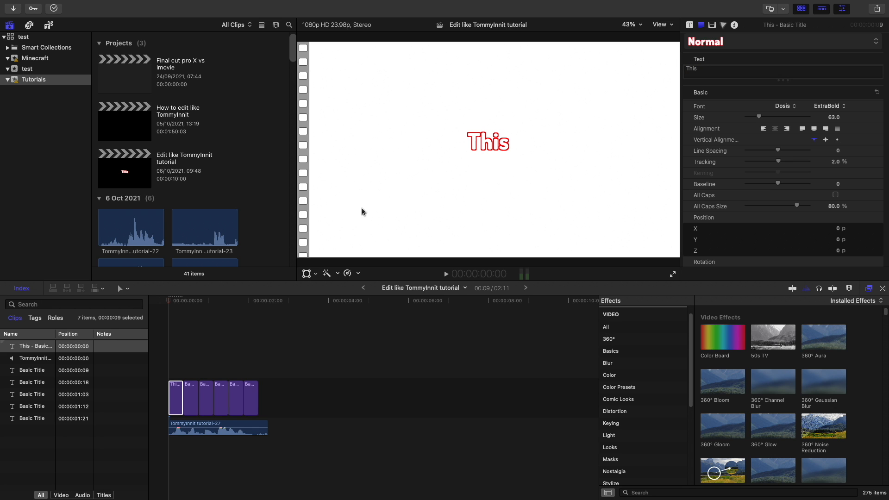
click(194, 387)
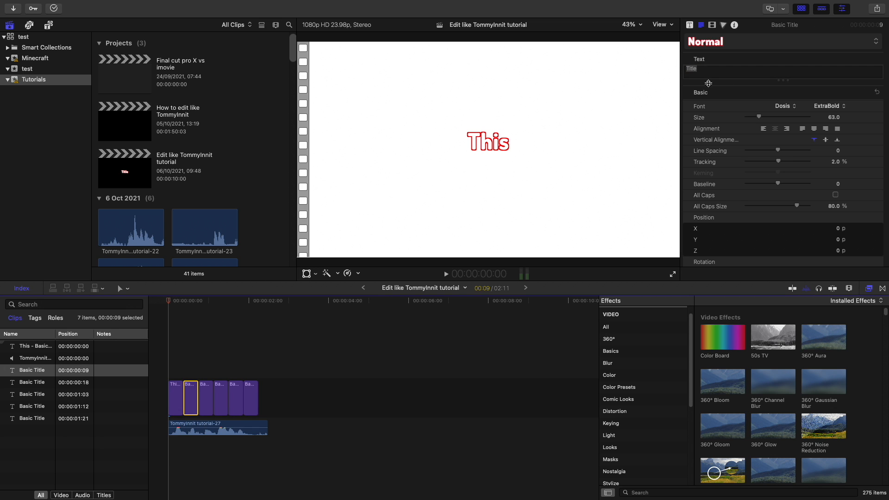
text(text)
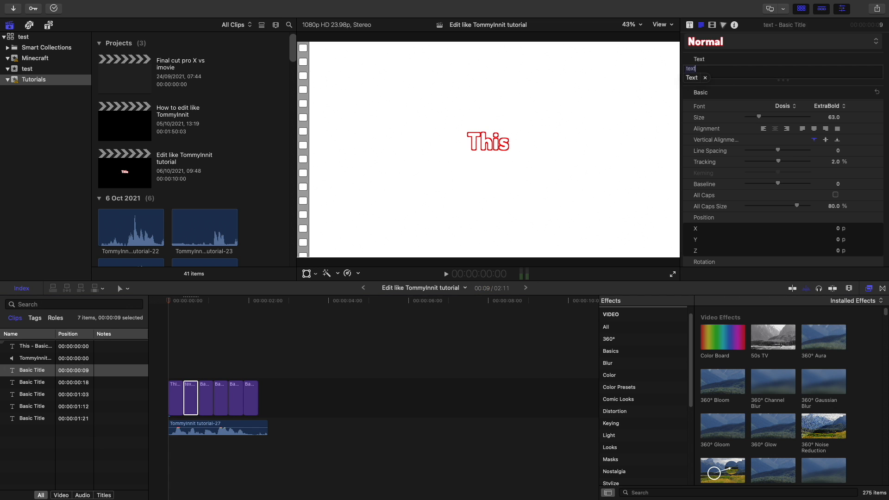
Step: Change the text of the third title clip to "is" and the fourth to "animated"
key(Down)
text(is)
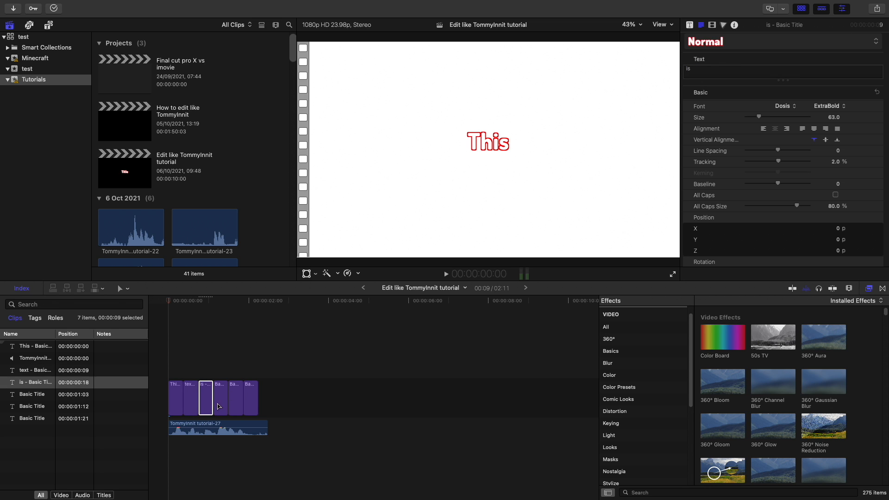
click(219, 406)
text(animated)
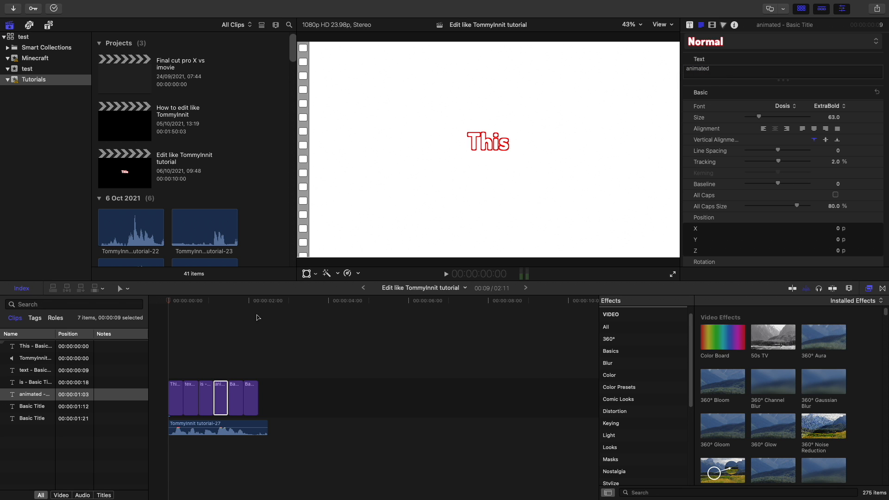
Step: Delete the two unused title clips at the end of the sequence
click(237, 401)
key(Delete)
click(236, 399)
key(Delete)
Step: Extend the end of the "animated" title to a duration of 17 frames, checking its timing against the voiceover by playback
key(space)
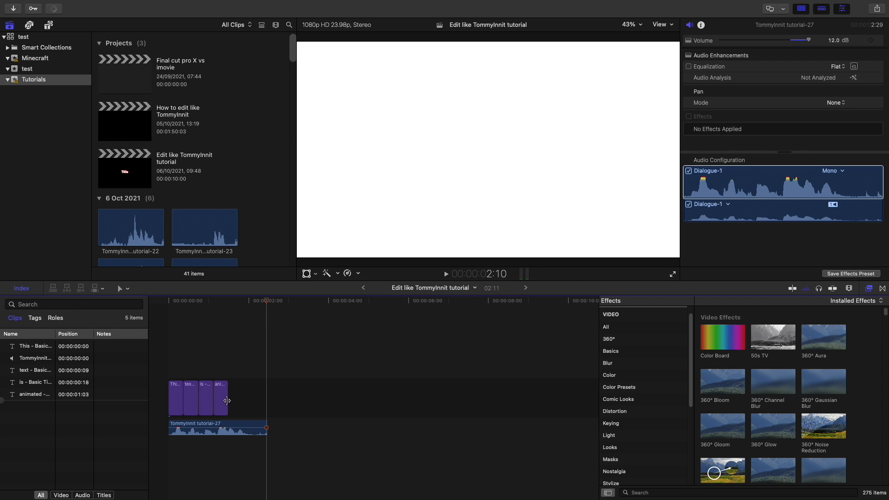
drag(228, 402, 238, 402)
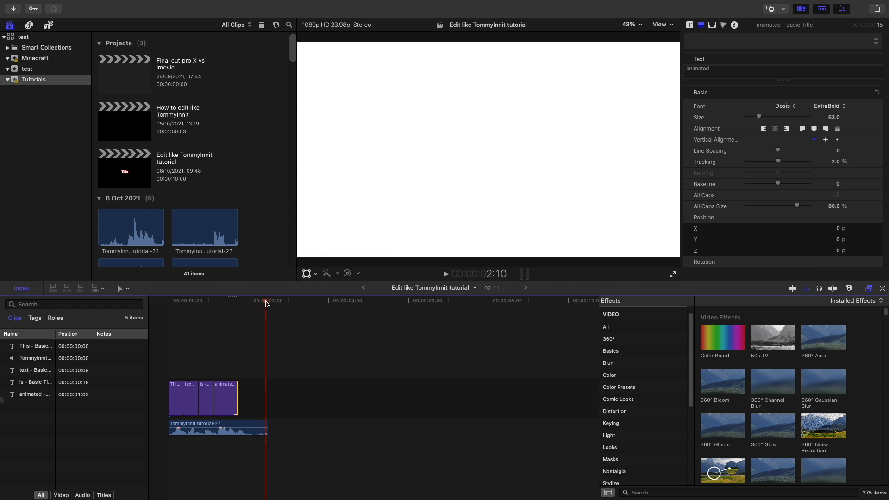
key(space)
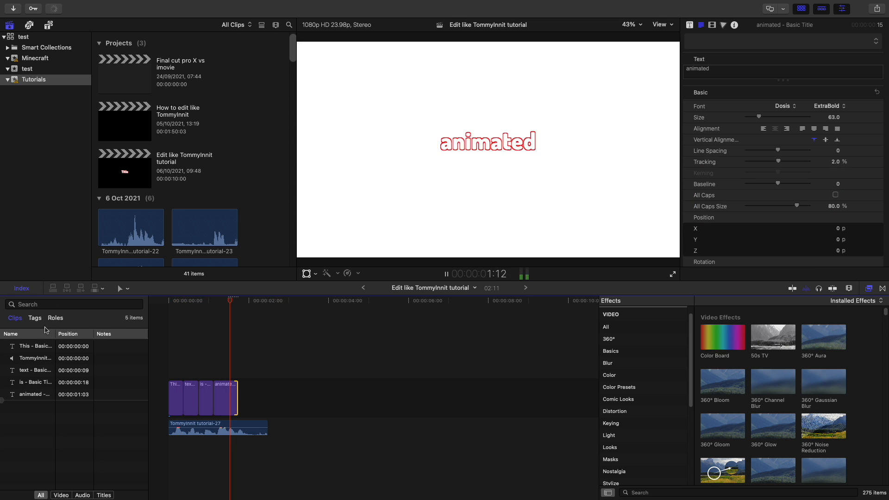
drag(238, 404, 241, 404)
key(Home)
key(space)
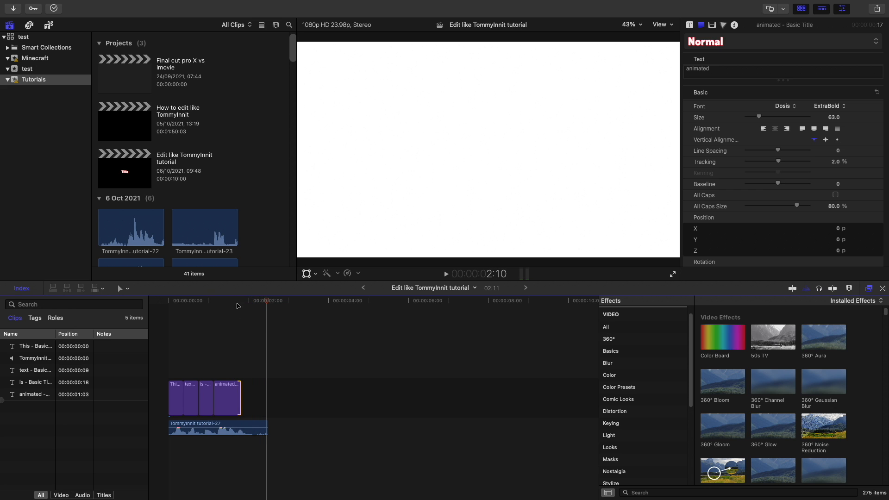
Step: Try cutting off the voiceover's tail where the "animated" title ends, and undo the deletion after playback
key(b)
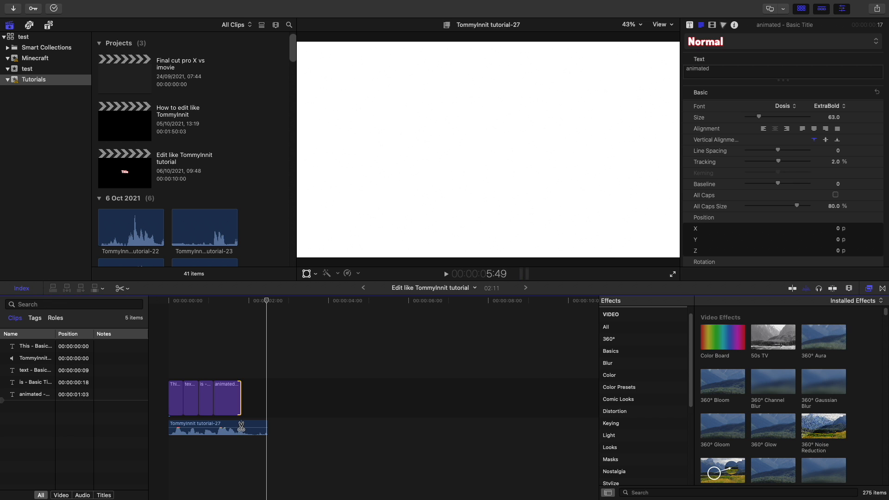
click(241, 426)
key(a)
click(255, 427)
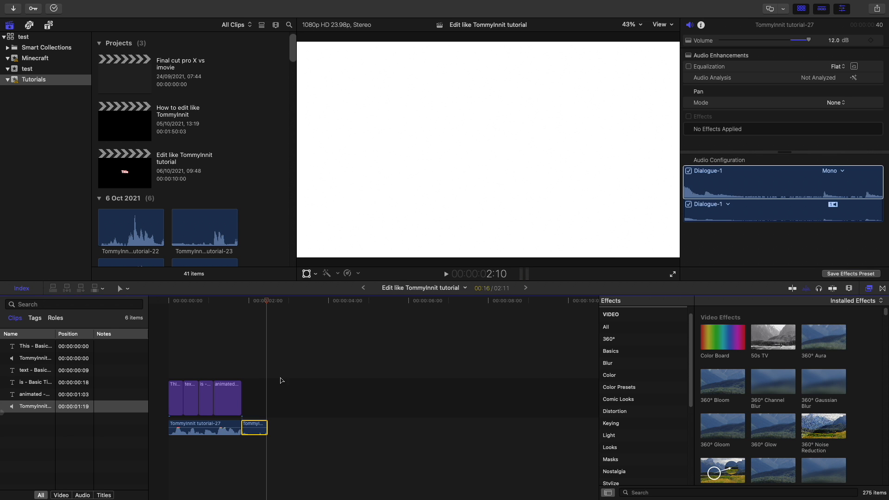
key(Delete)
key(Home)
key(space)
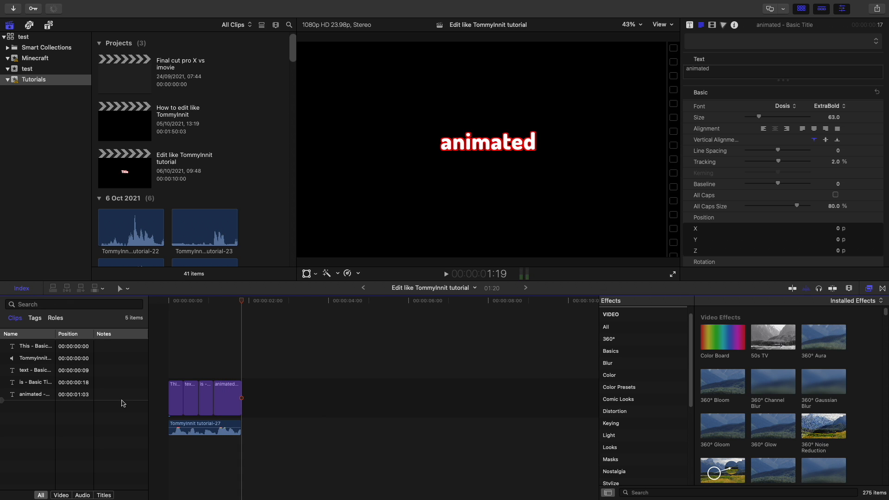
key(super+z)
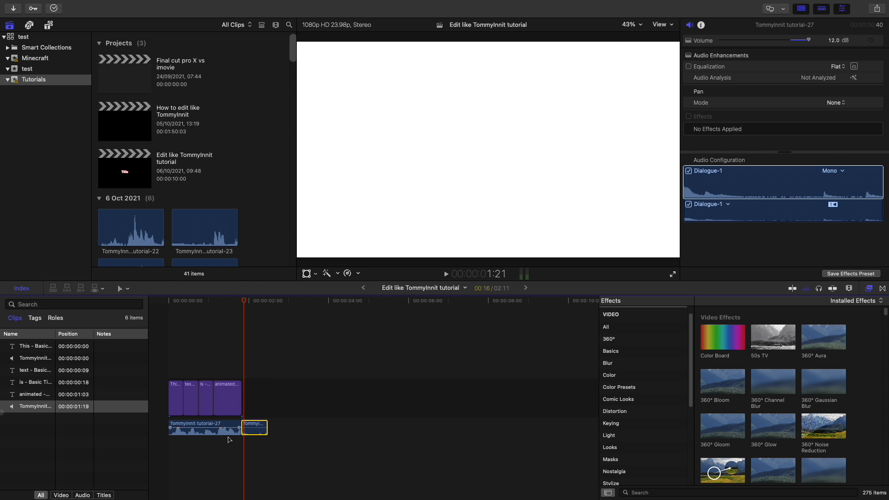
Step: Split the voiceover at 00:00:01:21 and delete the part after the cut
key(b)
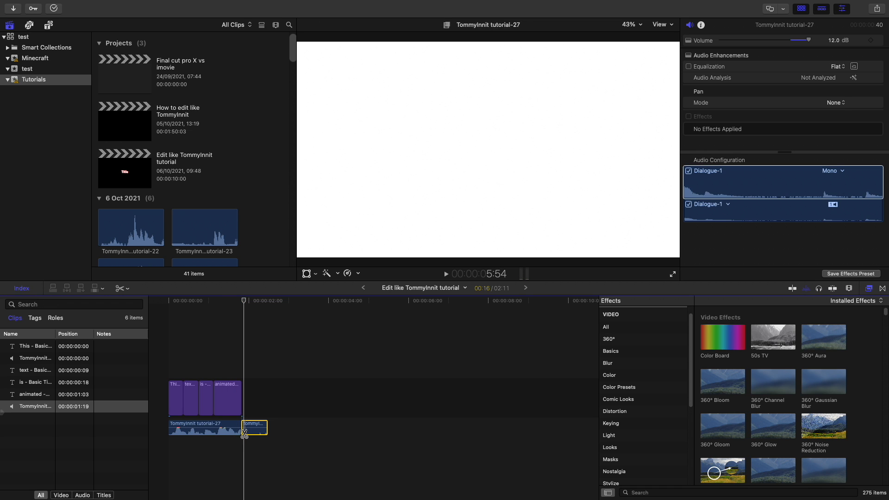
click(243, 431)
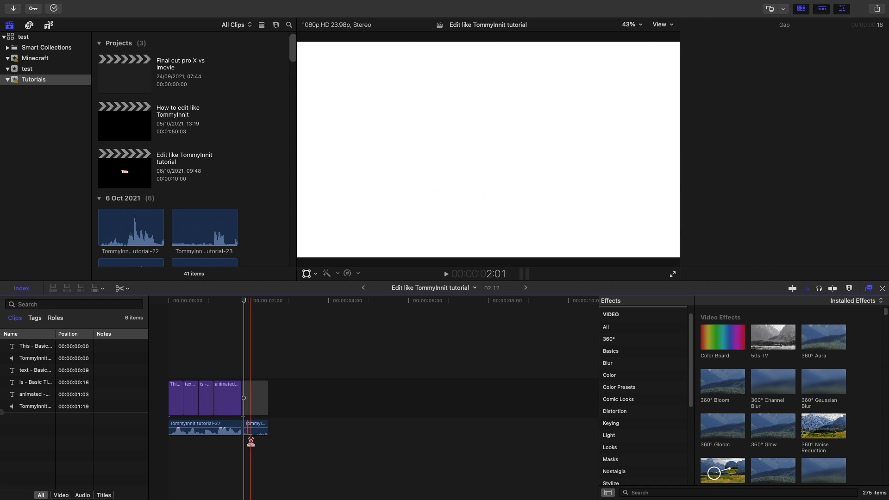
key(a)
click(253, 434)
key(Delete)
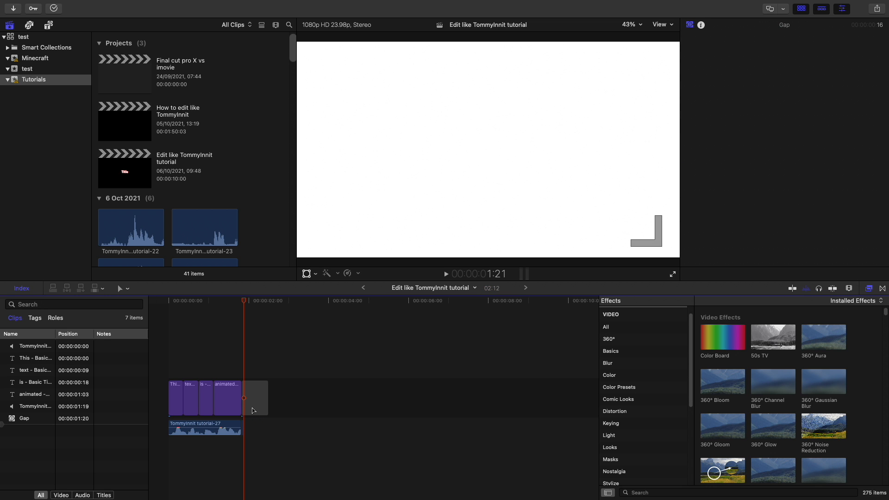
Step: Extend the "animated" title to 18 frames to meet the voiceover's end and play the sequence from the start
drag(243, 397, 244, 397)
key(Home)
key(space)
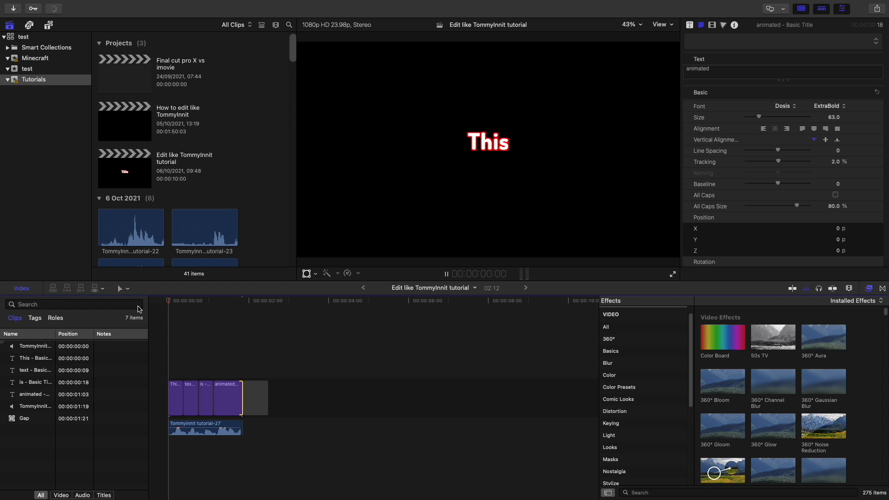